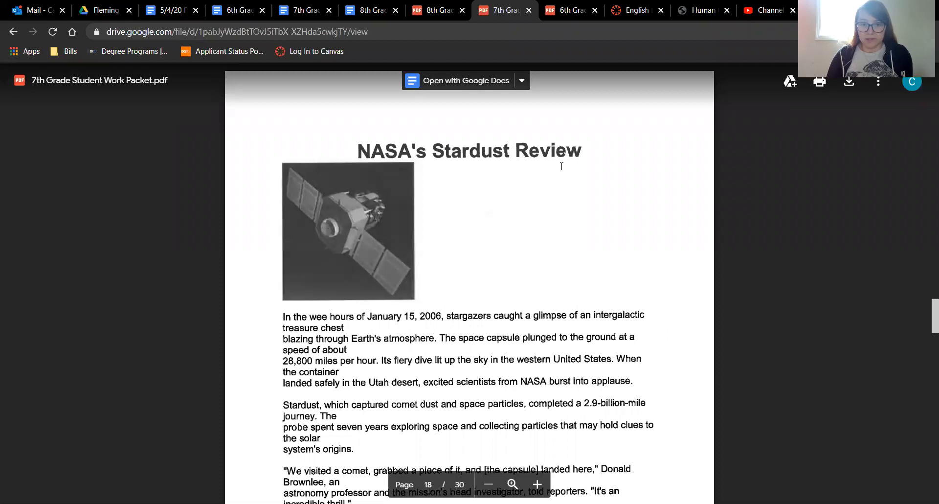
scroll(361, 266, down, 1)
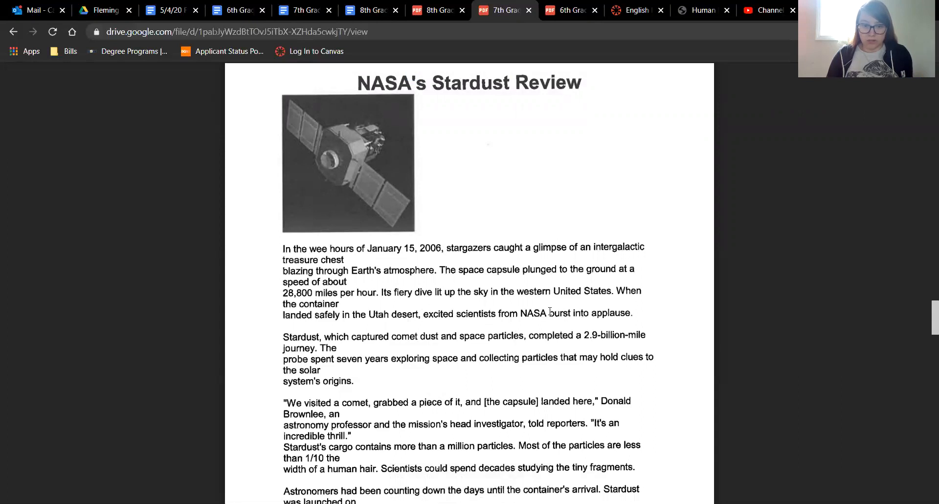
scroll(486, 279, down, 3)
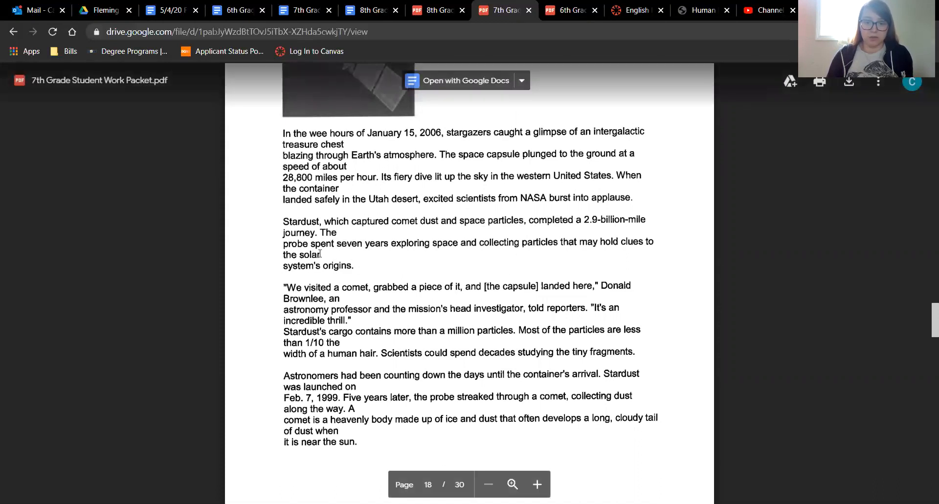
scroll(320, 274, down, 1)
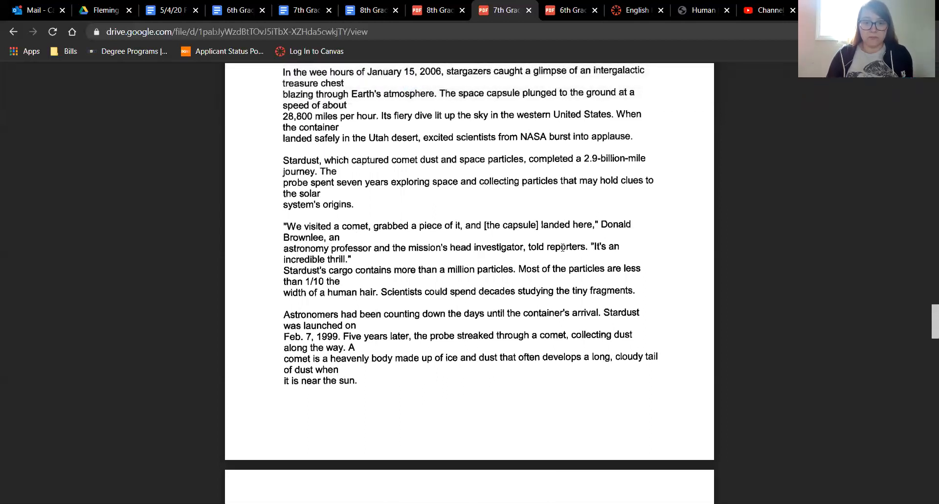
scroll(286, 270, down, 1)
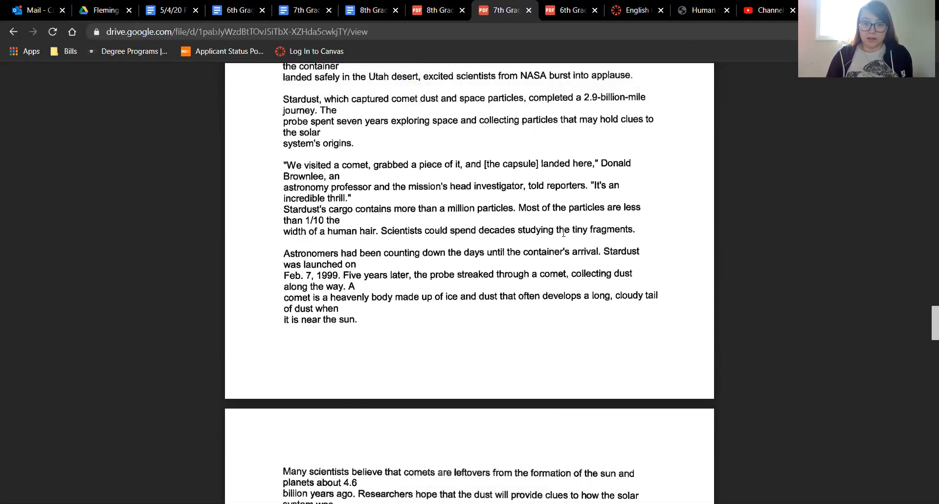
scroll(340, 203, down, 1)
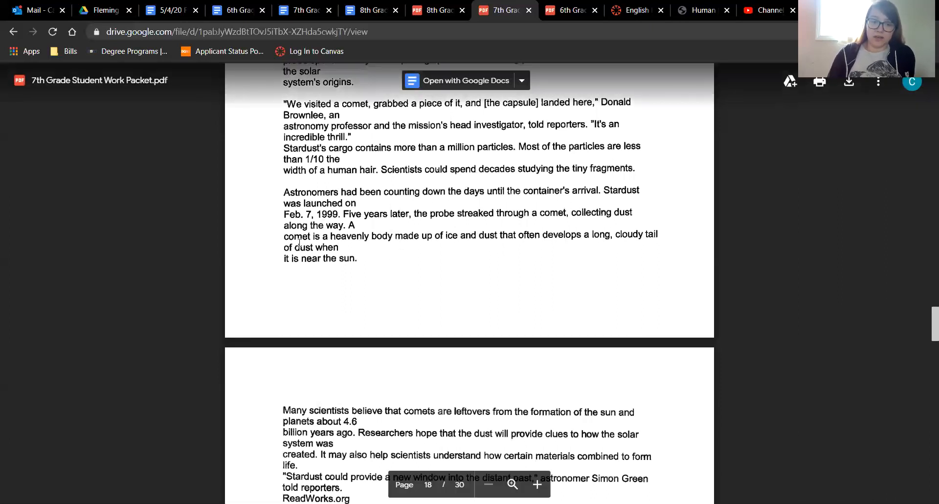
scroll(371, 204, down, 3)
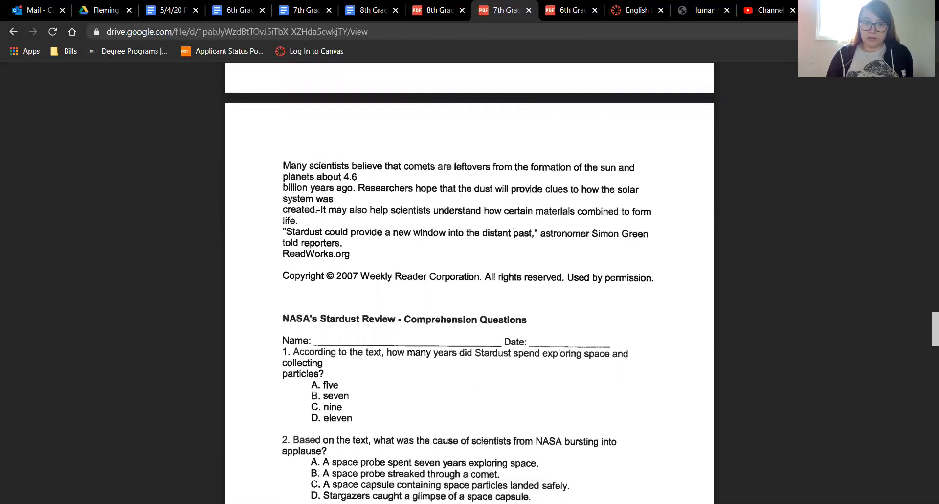
scroll(271, 215, down, 1)
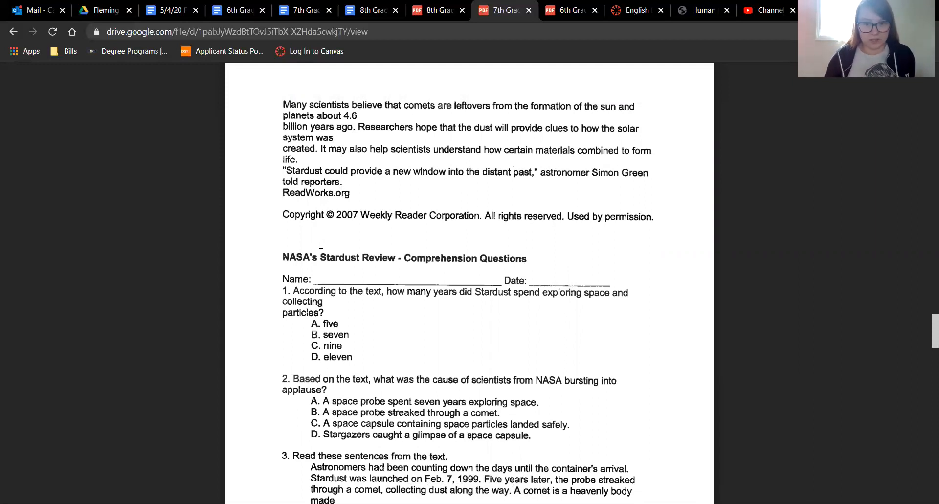
scroll(299, 220, down, 3)
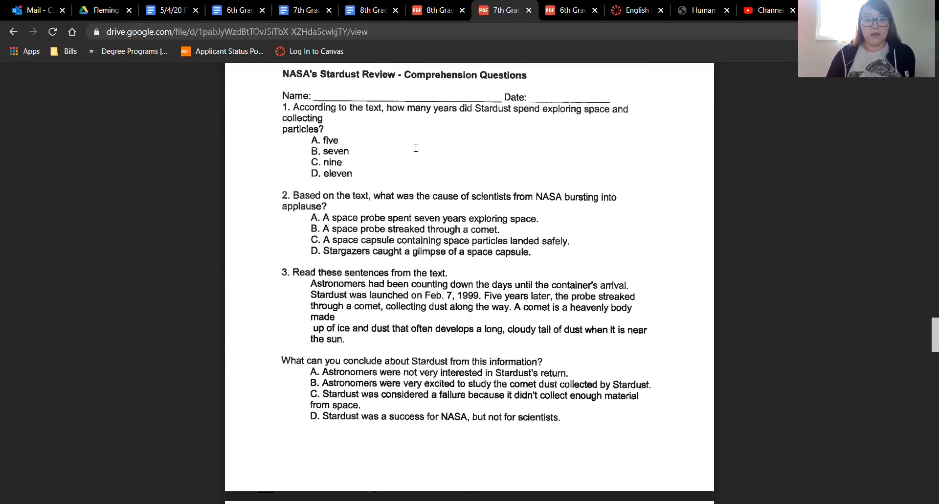
scroll(345, 209, up, 2)
scroll(344, 208, down, 2)
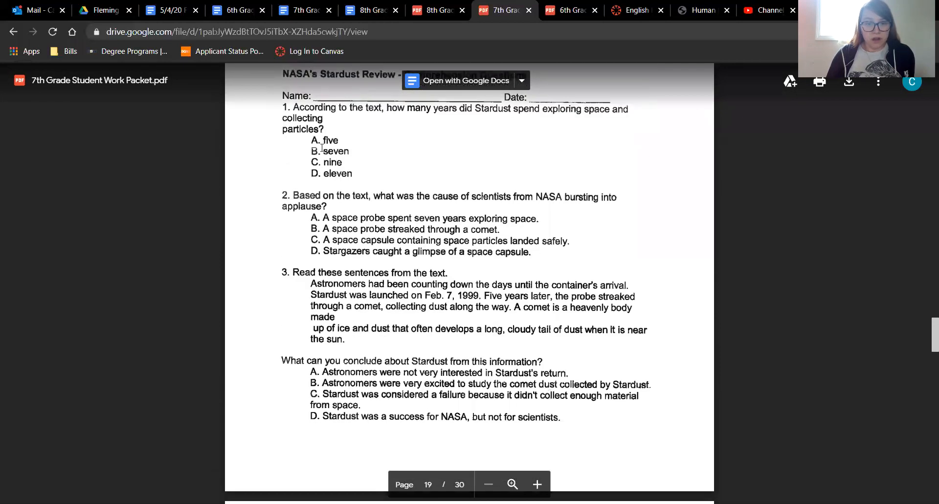
scroll(321, 146, up, 1)
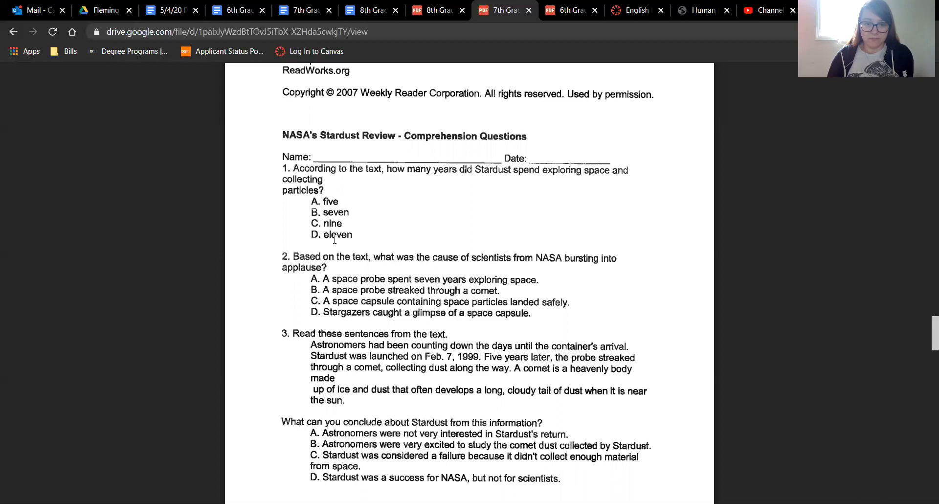
scroll(335, 239, down, 1)
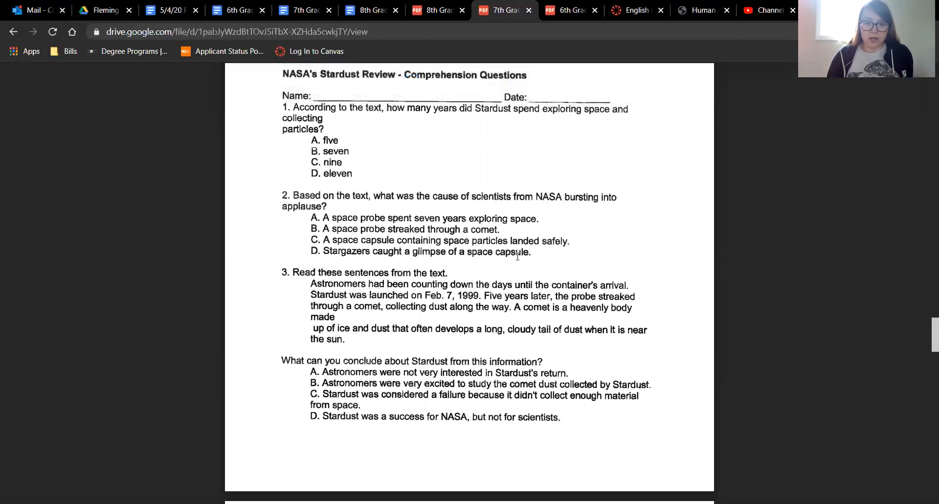
scroll(518, 254, down, 2)
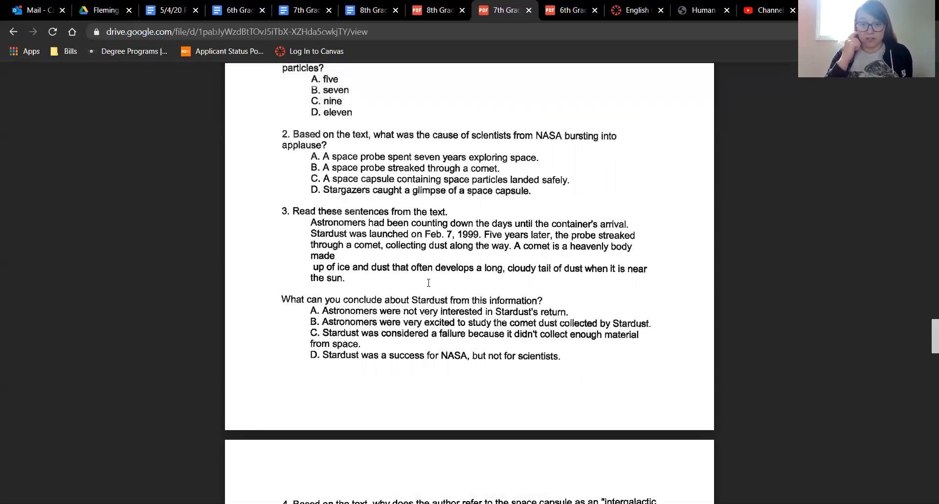
scroll(429, 282, down, 1)
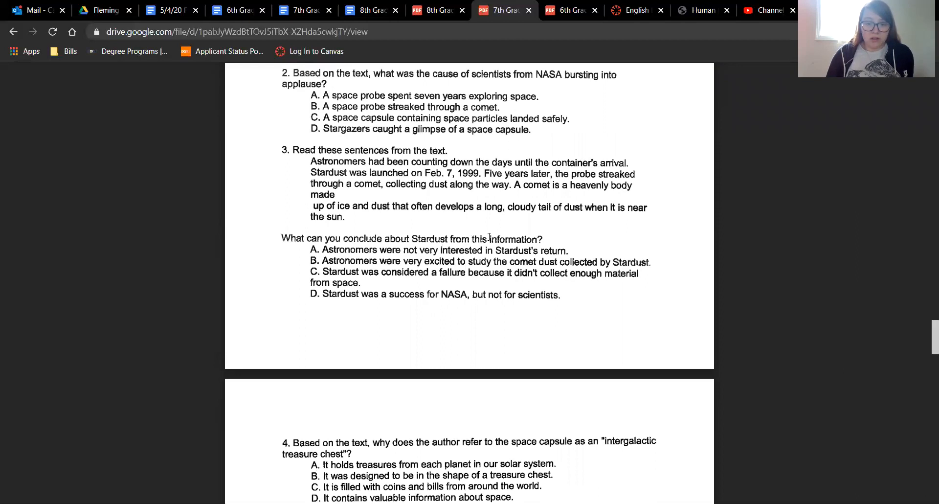
scroll(562, 237, down, 1)
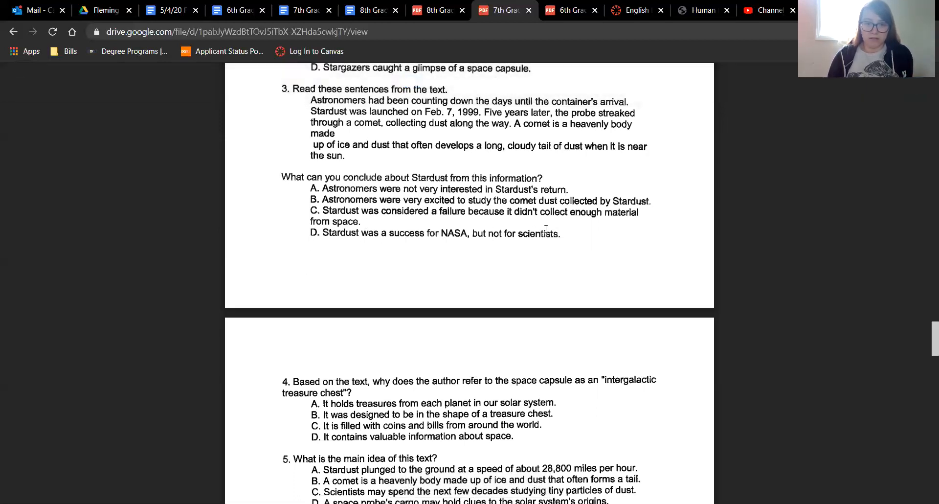
scroll(271, 181, down, 3)
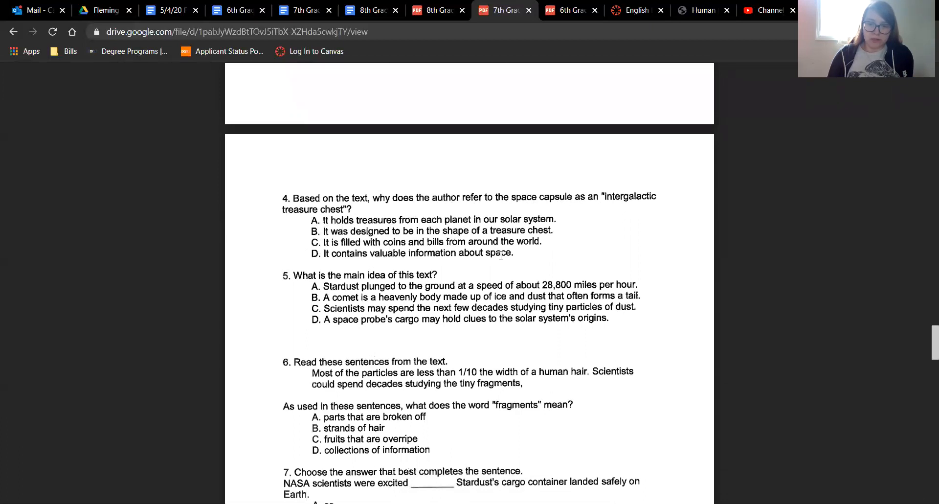
scroll(451, 237, down, 1)
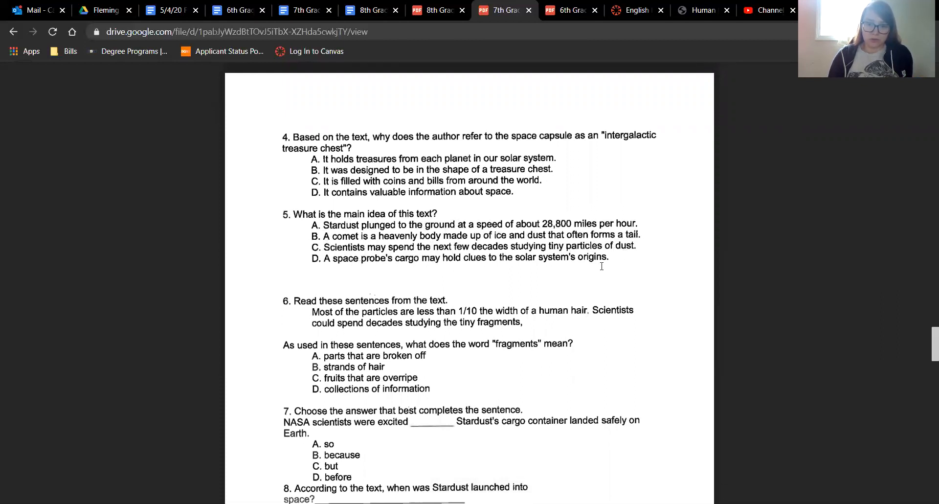
scroll(568, 247, down, 2)
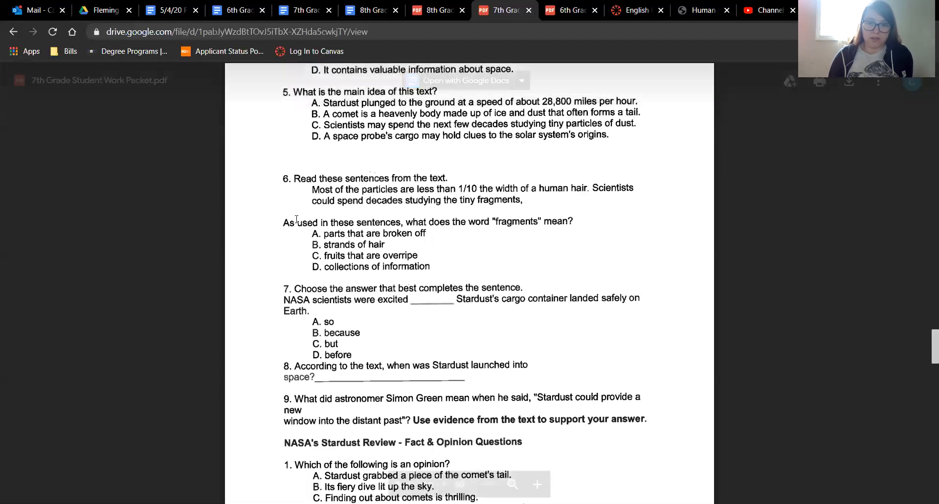
scroll(296, 221, down, 1)
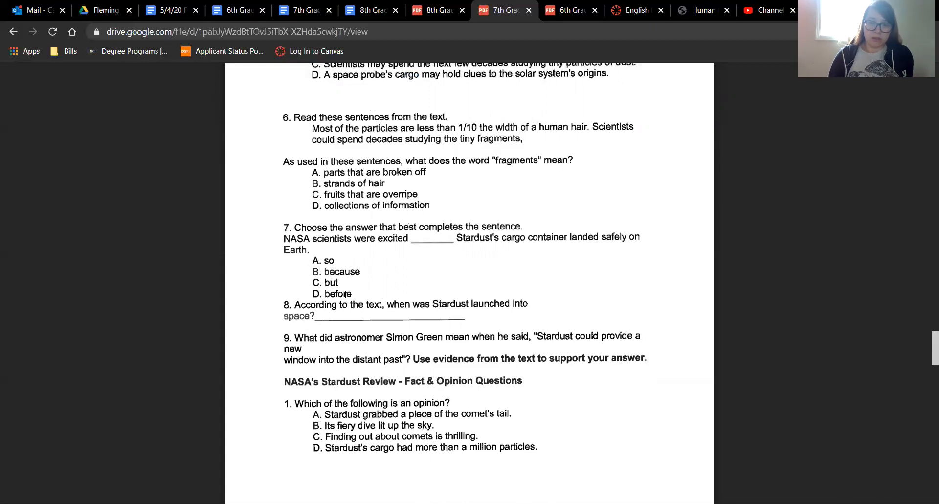
scroll(334, 277, down, 2)
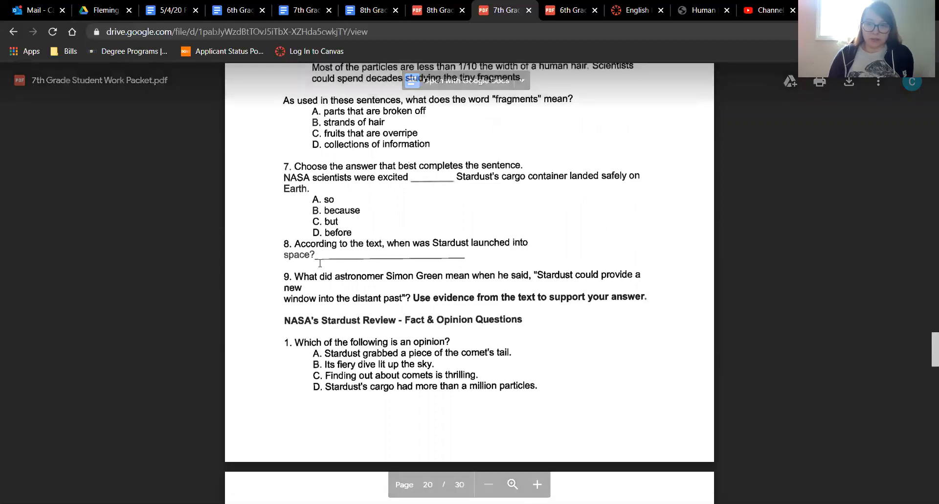
scroll(339, 261, down, 1)
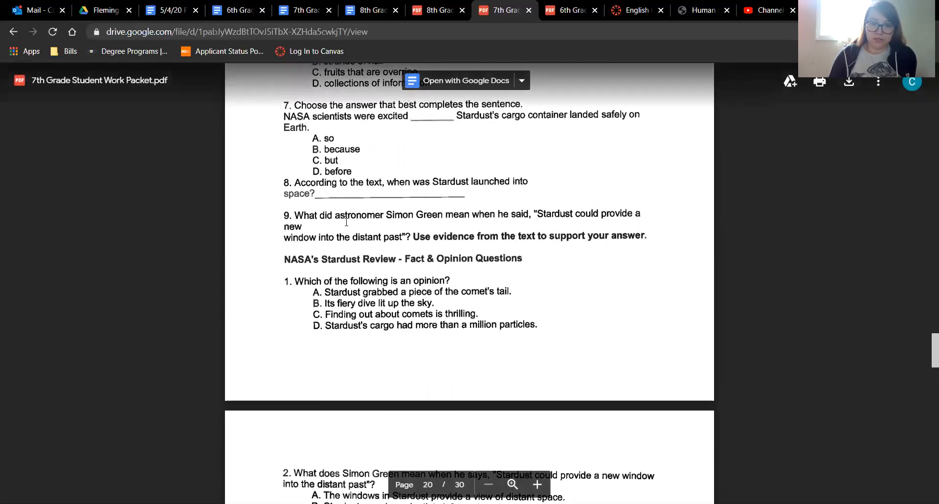
scroll(346, 221, down, 2)
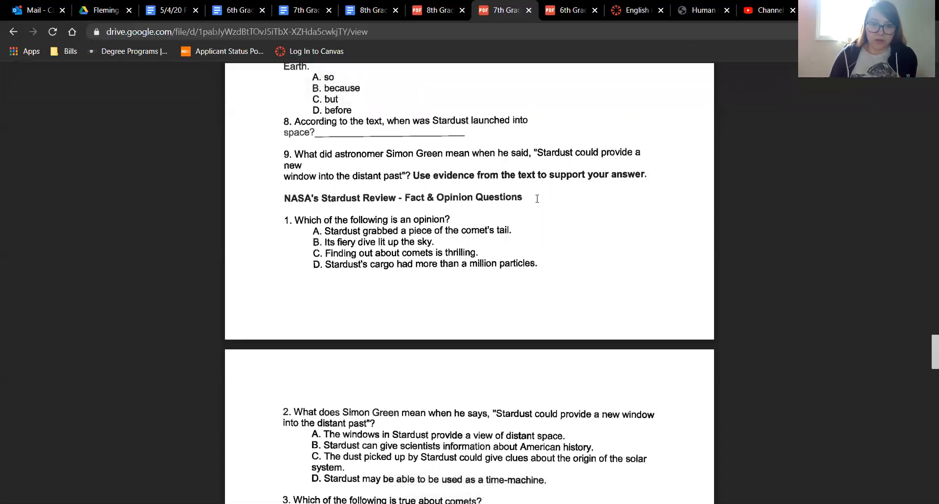
scroll(537, 198, down, 2)
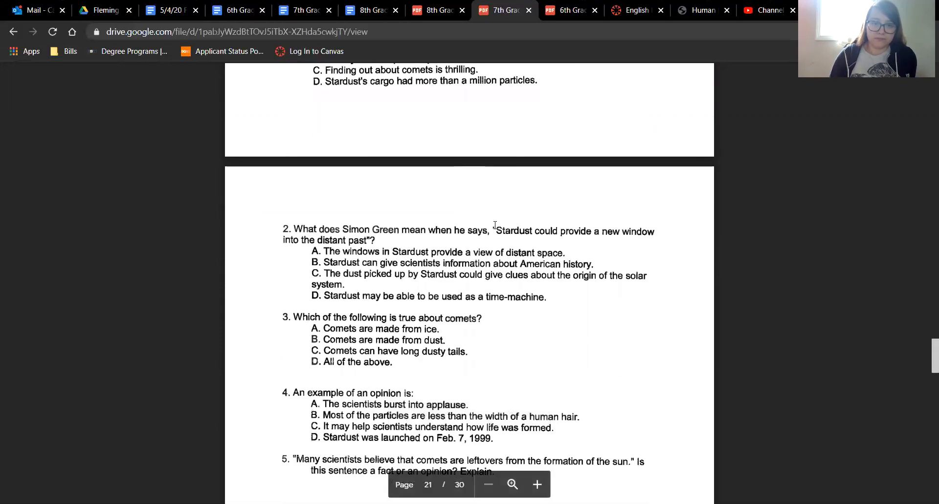
scroll(494, 225, down, 2)
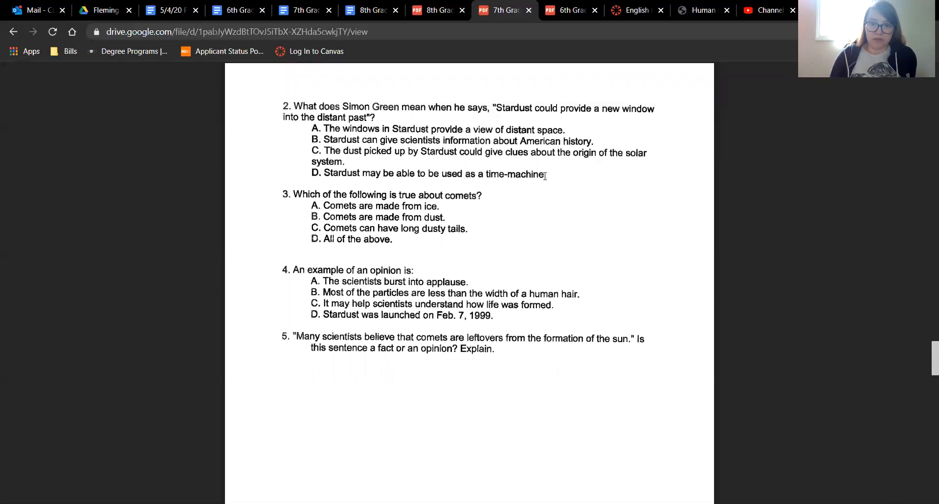
scroll(546, 175, down, 1)
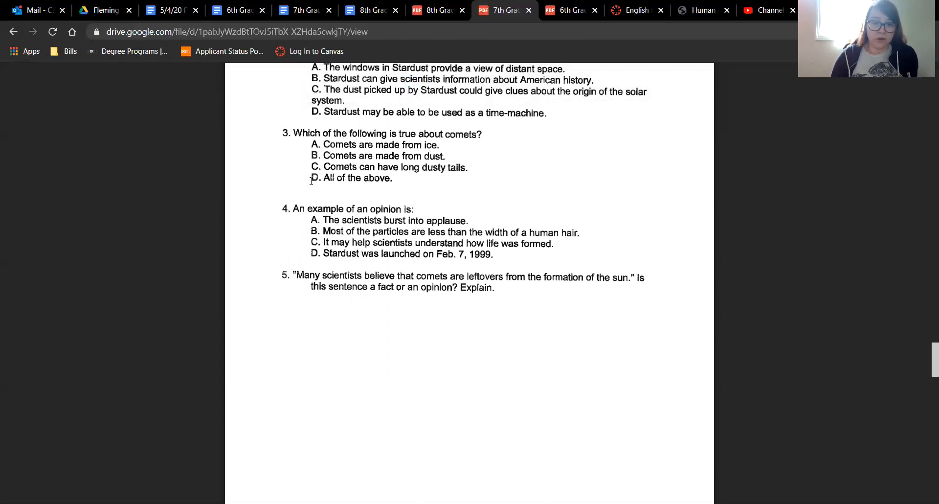
scroll(410, 180, down, 1)
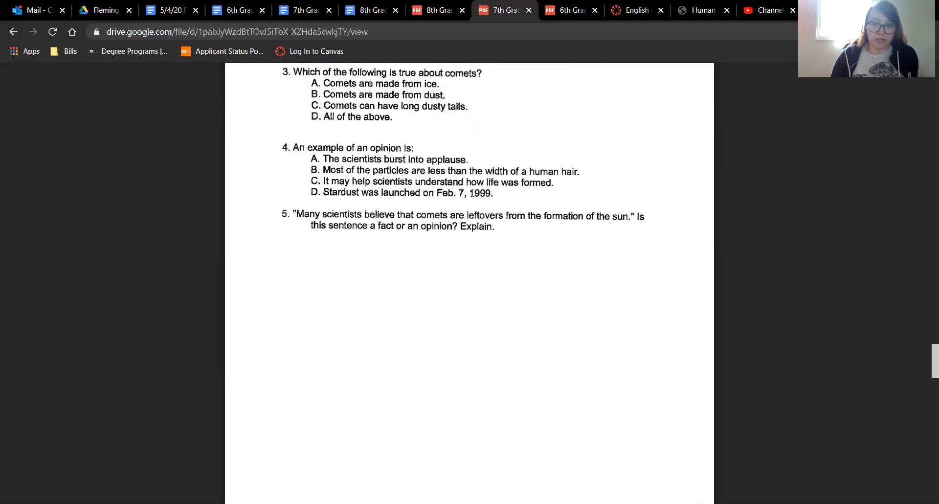
scroll(518, 184, down, 5)
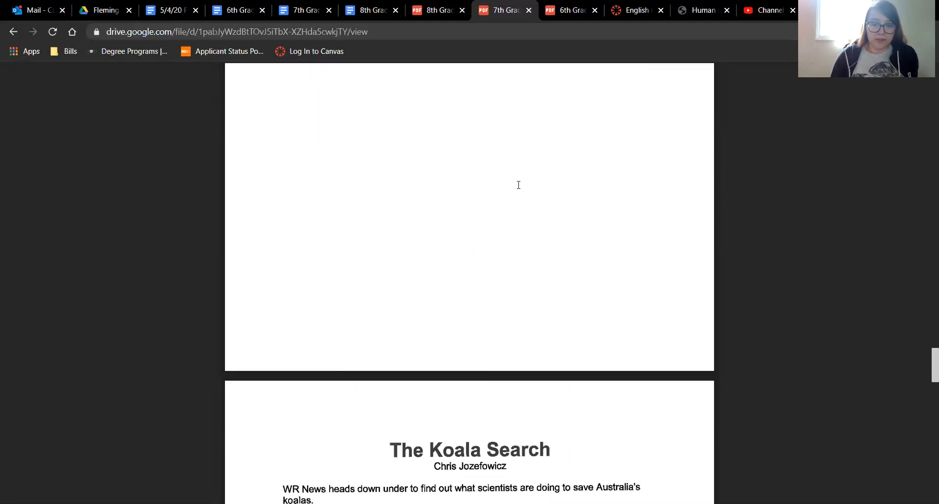
scroll(518, 183, up, 4)
scroll(519, 185, up, 1)
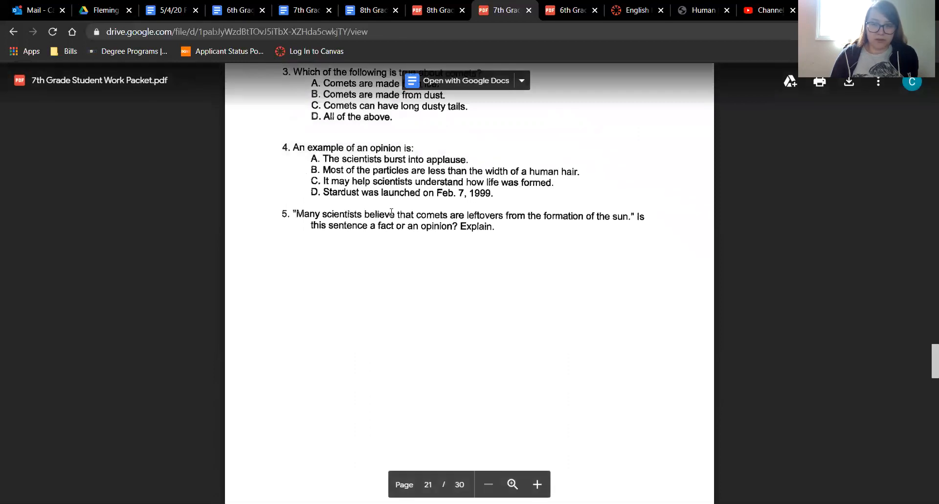